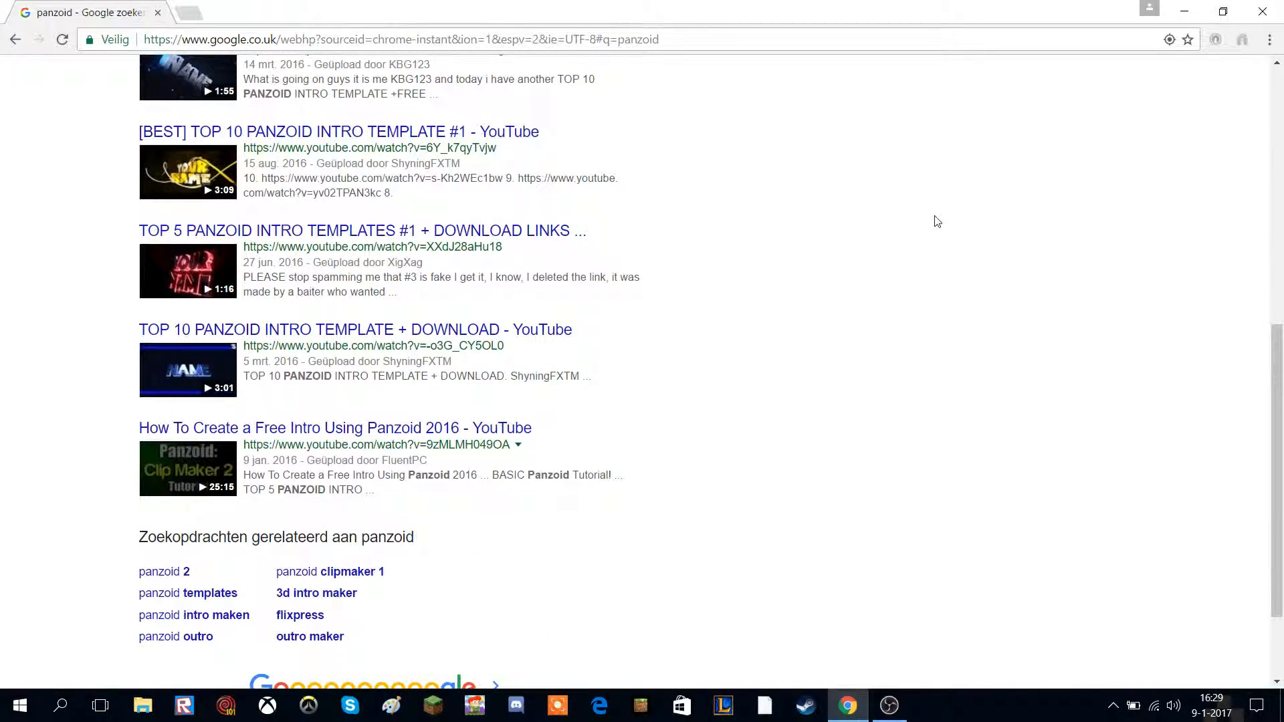
scroll(963, 241, up, 2)
scroll(990, 252, up, 3)
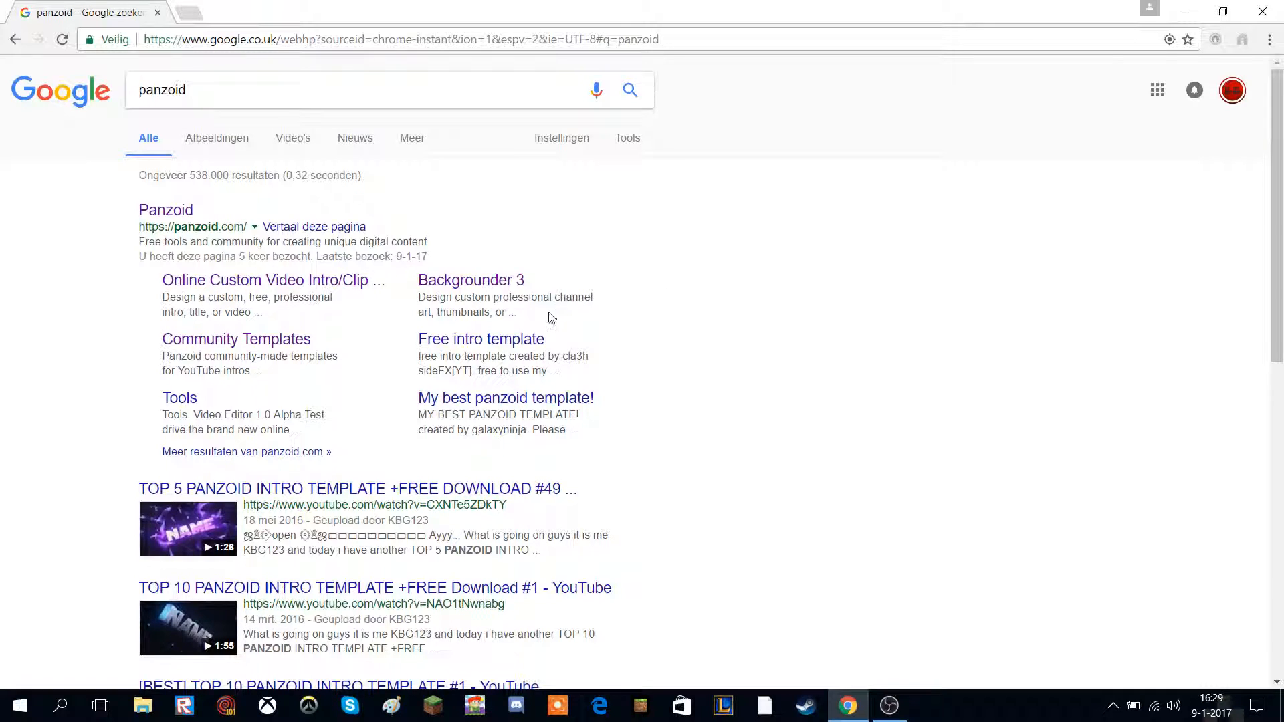
- Go to the Panzoid site, dismiss the popup ad and load the kyprex v2 community template
drag(518, 312, 419, 289)
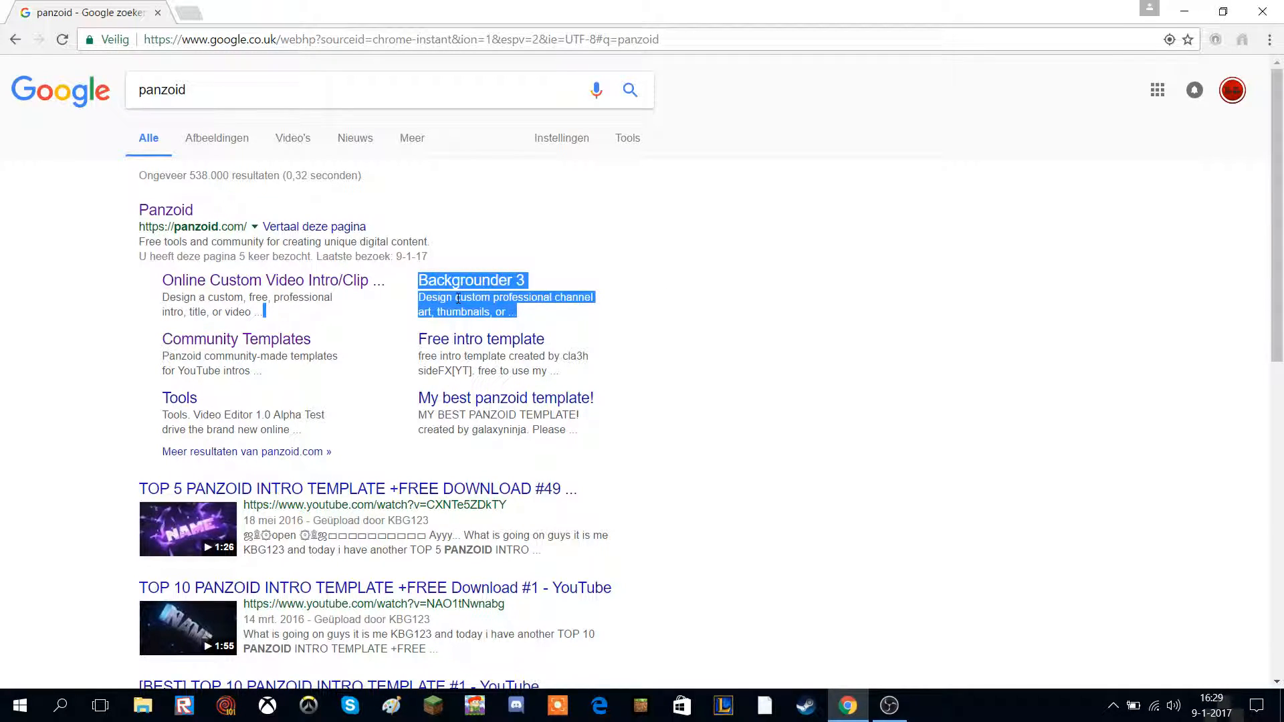
click(266, 311)
click(185, 213)
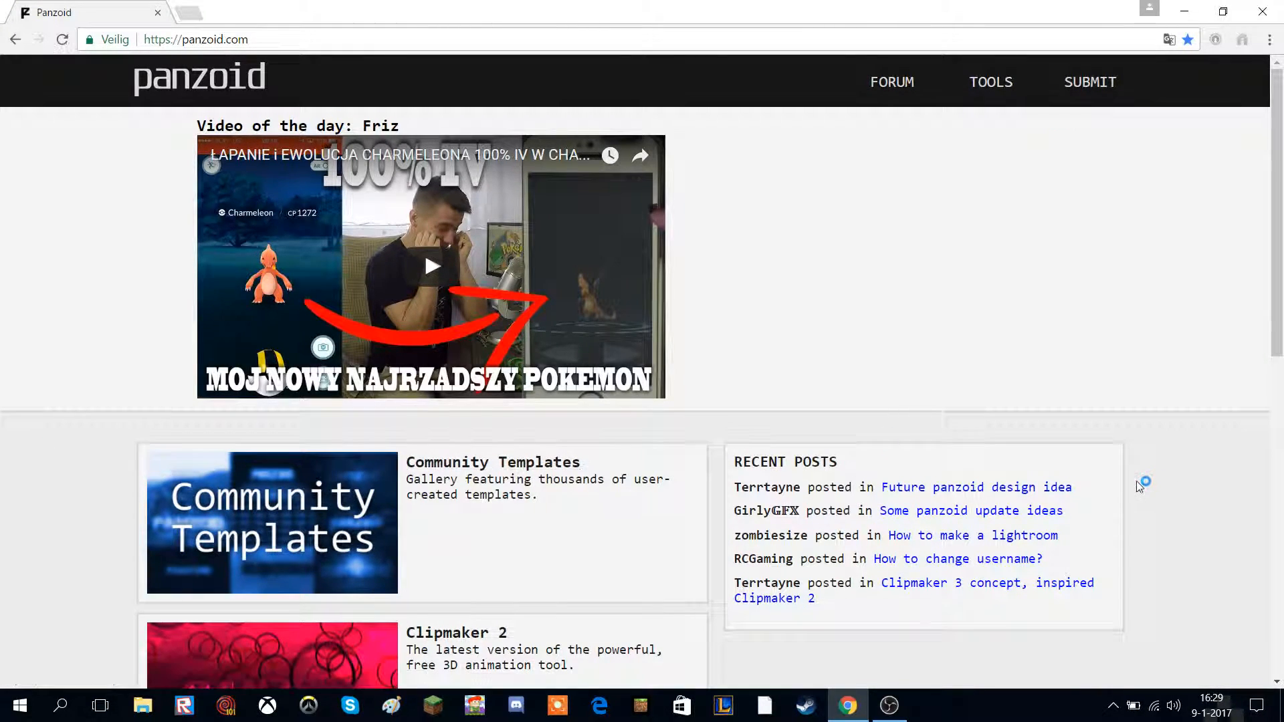
scroll(1137, 481, down, 1)
scroll(1189, 494, down, 1)
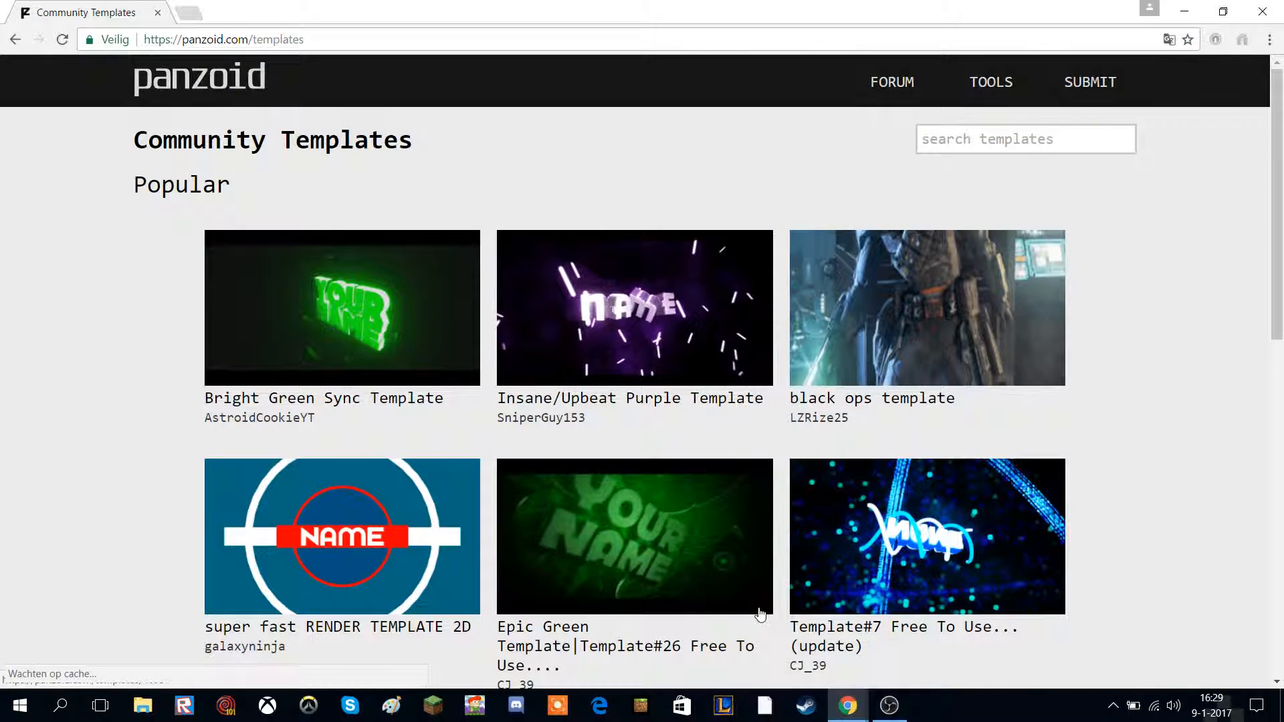
mouse_move(848, 705)
click(1020, 580)
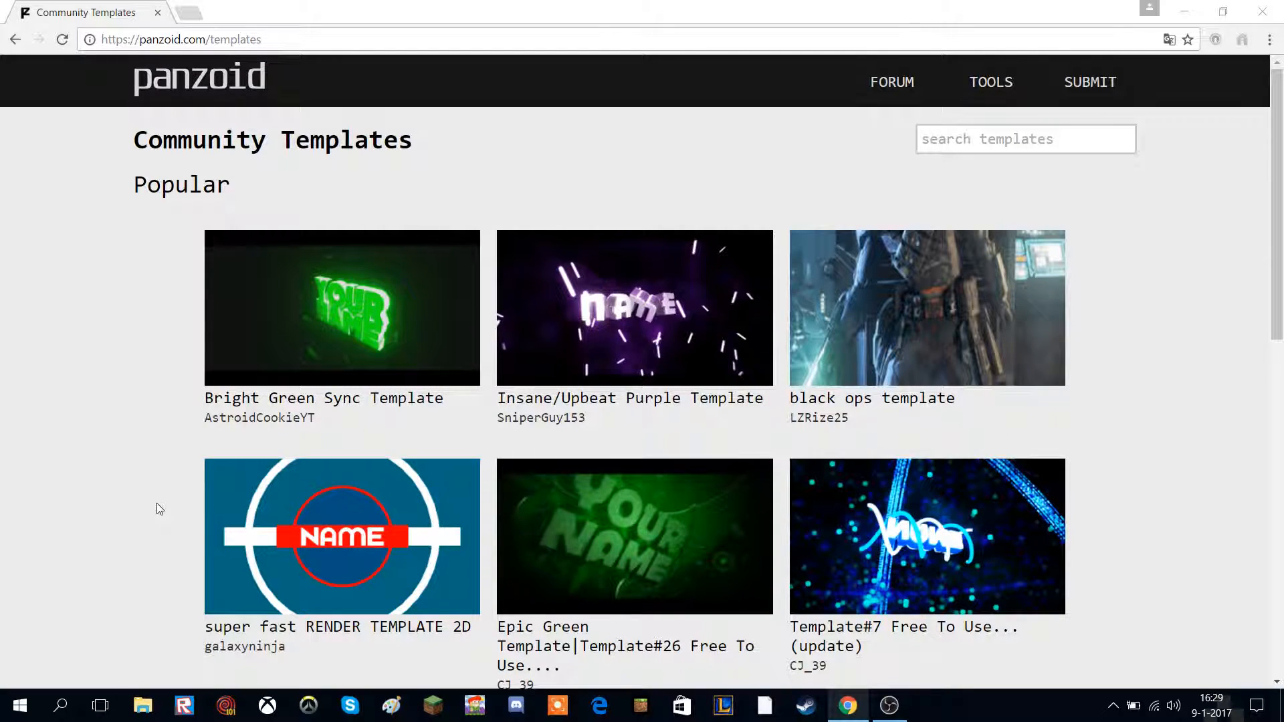
scroll(1188, 322, down, 7)
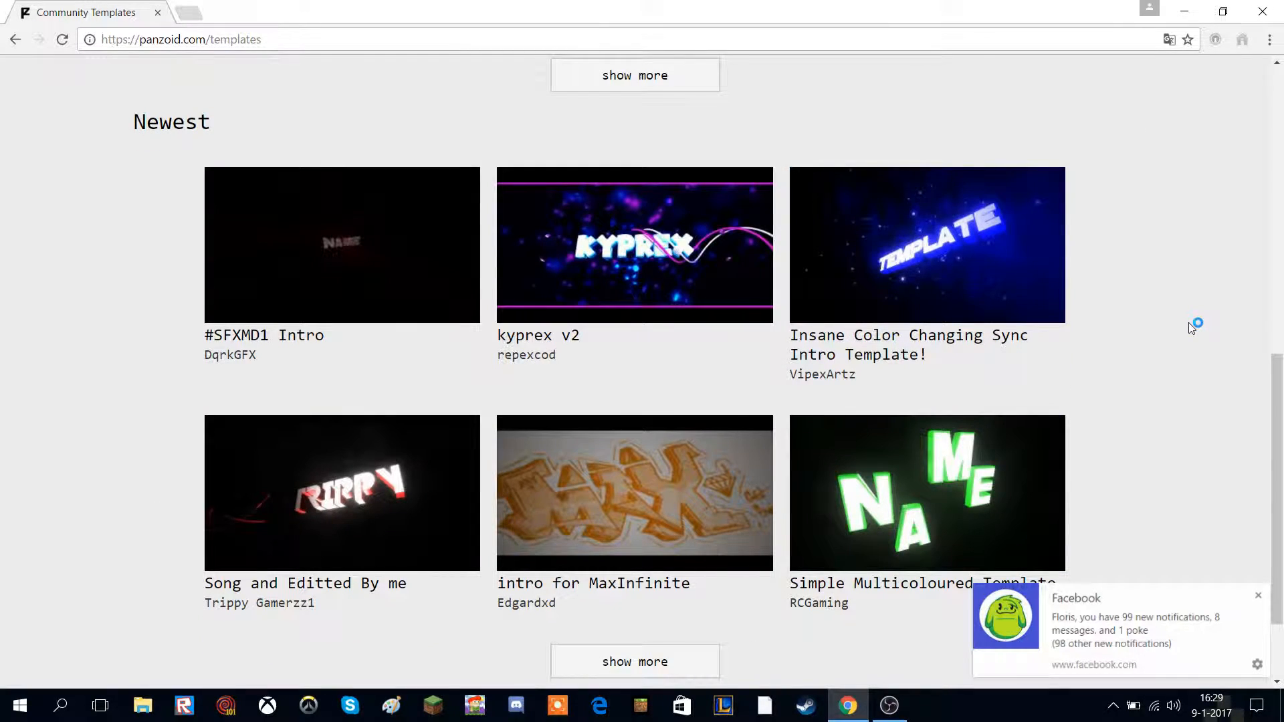
click(632, 274)
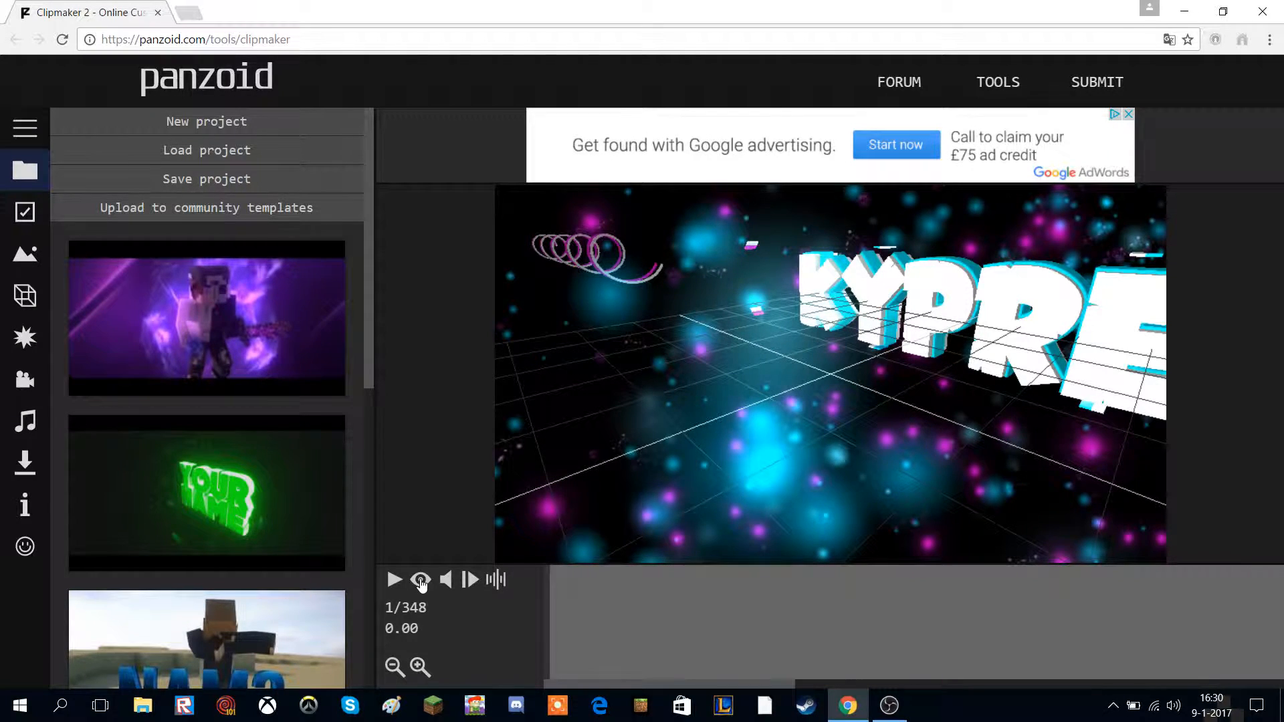
- Switch off live rendering of the Clipmaker preview via the eye icon
click(421, 581)
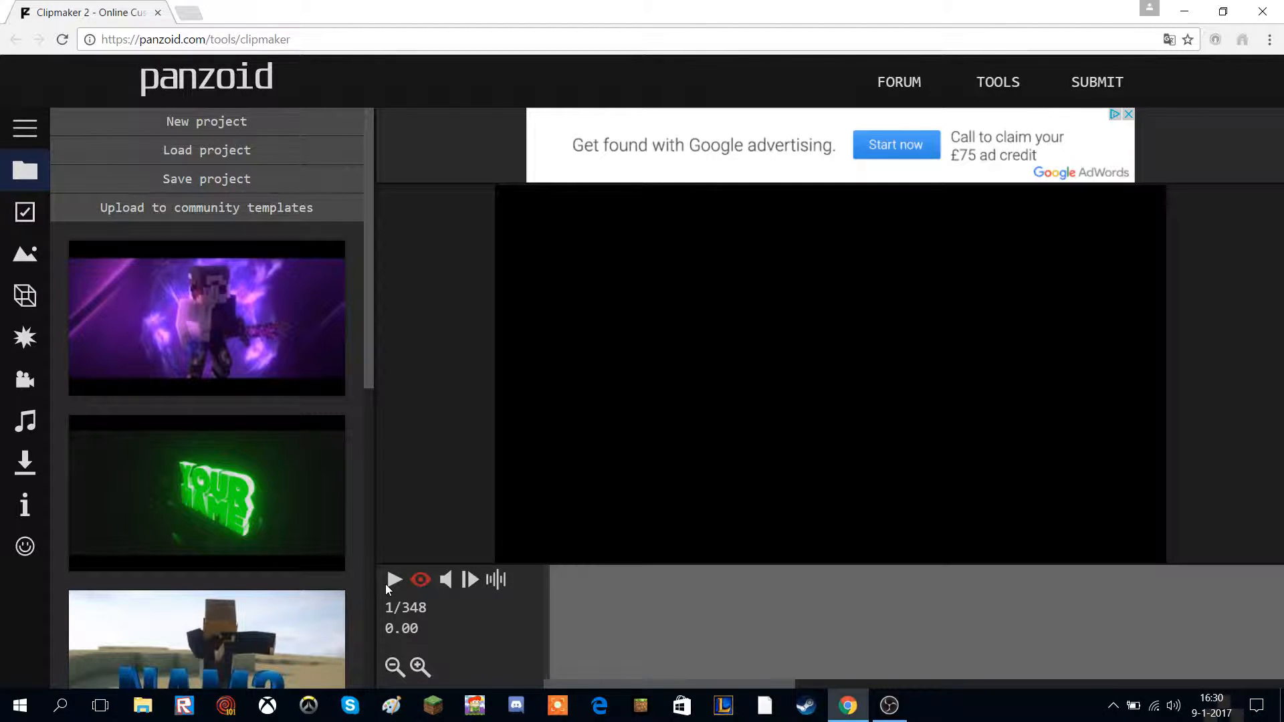
- Replace the first KYPREX text object's 3D text with the channel name, then select the second
click(387, 588)
click(25, 312)
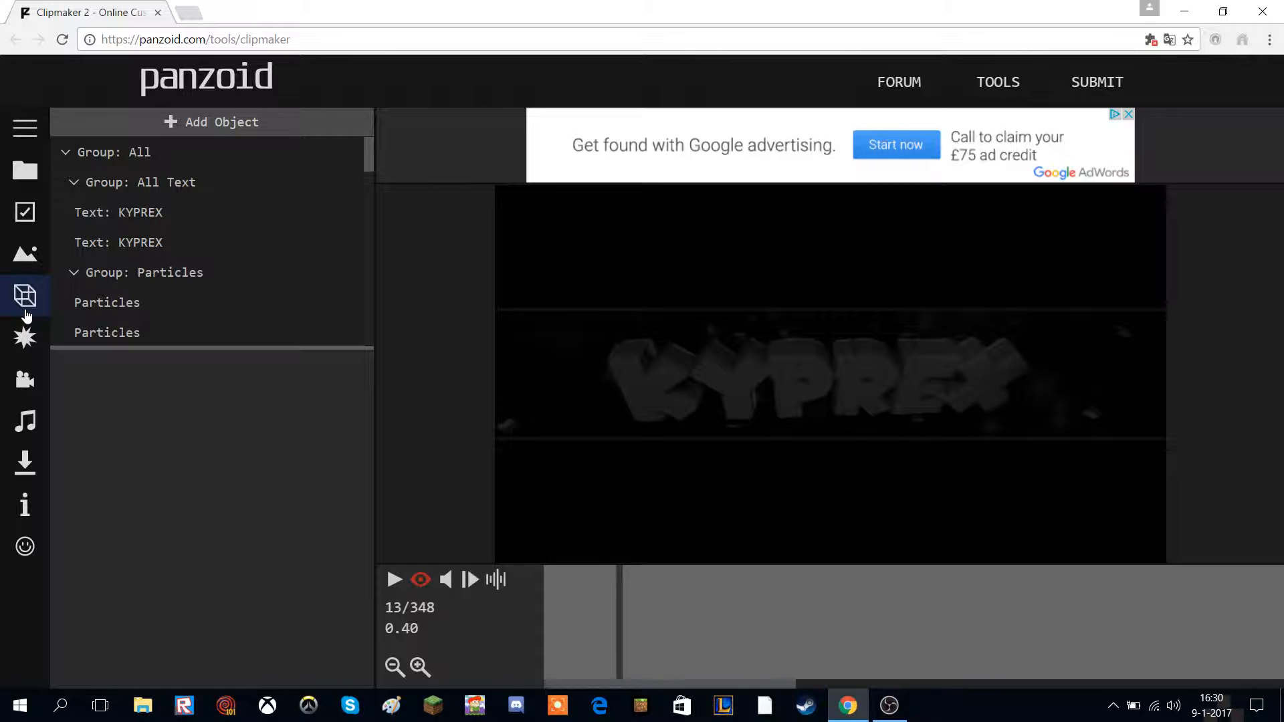
click(118, 212)
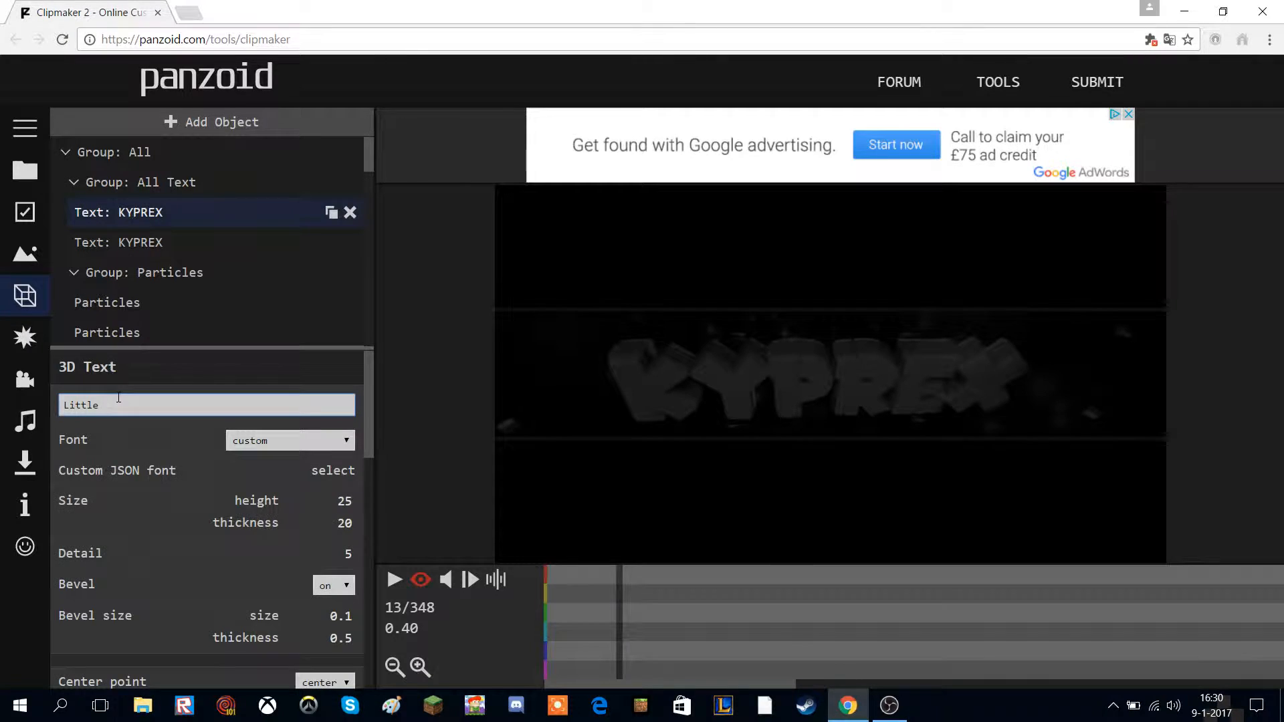
click(117, 404)
text(L)
text(egendary)
click(118, 241)
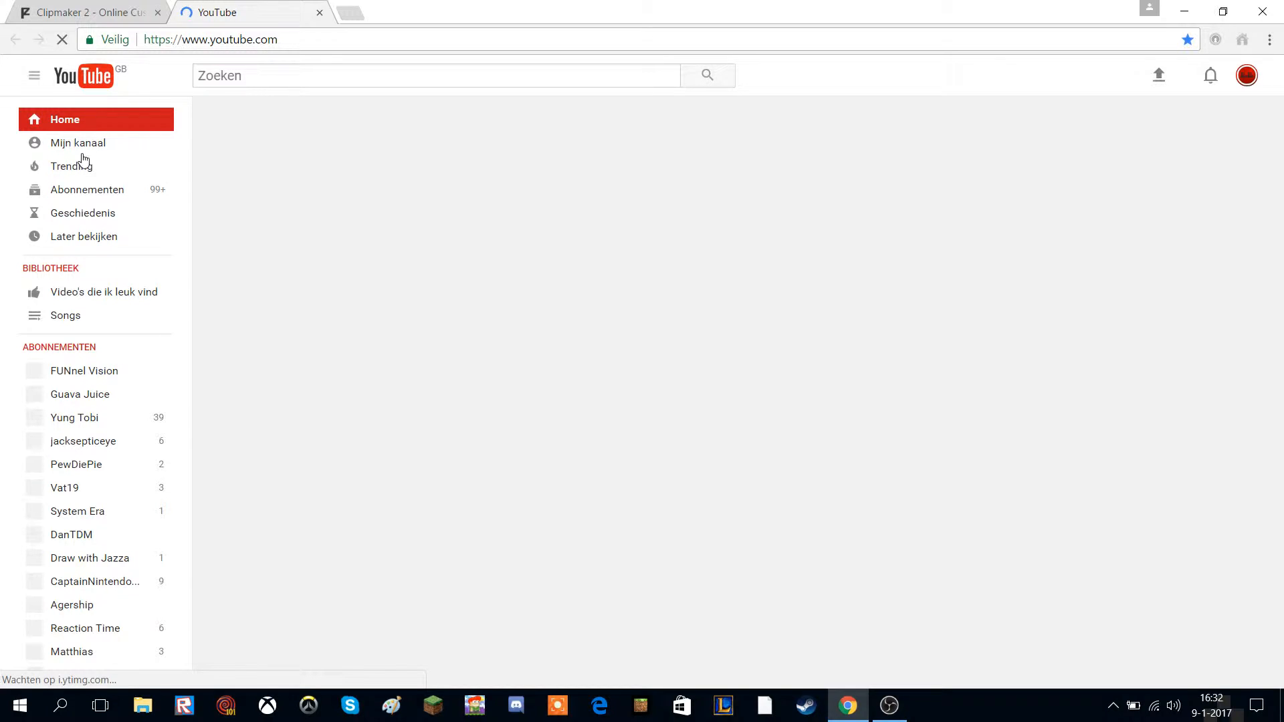
- Show the channel's Videos tab to reach the 'my new intro :]' video
click(405, 393)
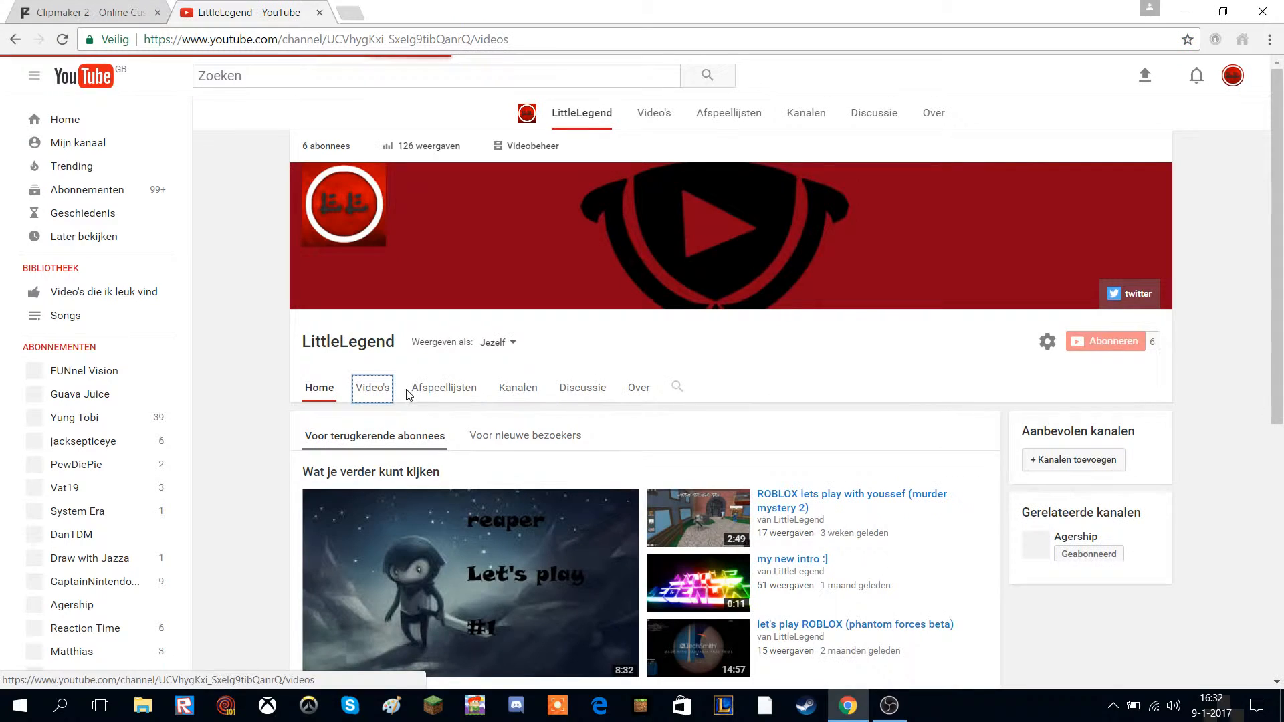